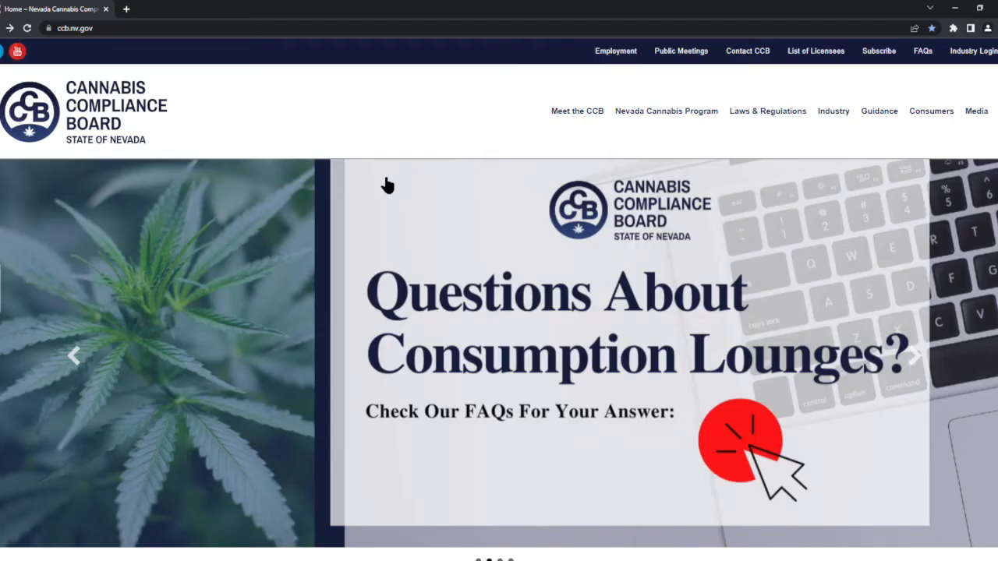
From the CCB Nevada homepage, go to the Accela industry login portal.
left_click(116, 28)
left_click_drag(96, 28, 56, 32)
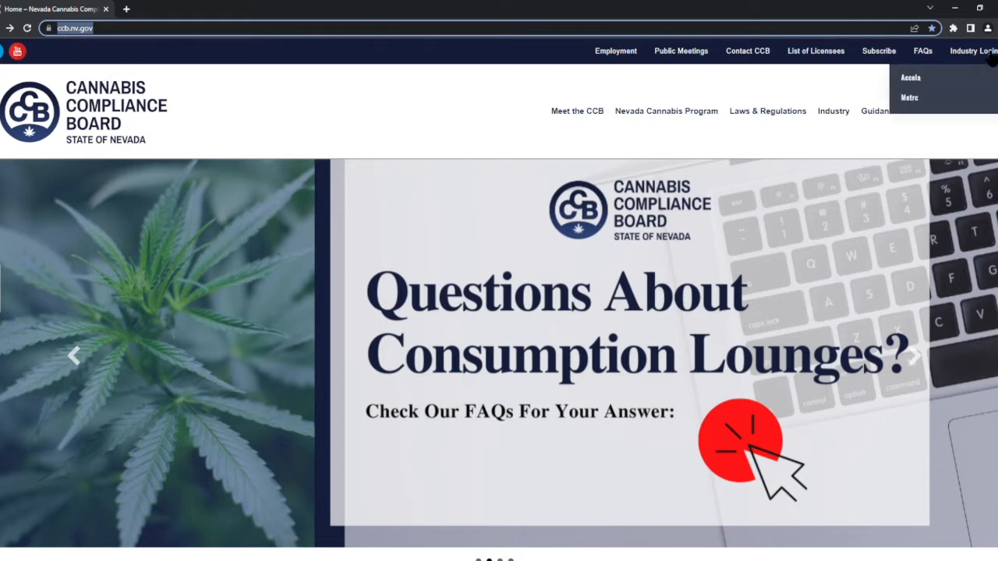
left_click(979, 78)
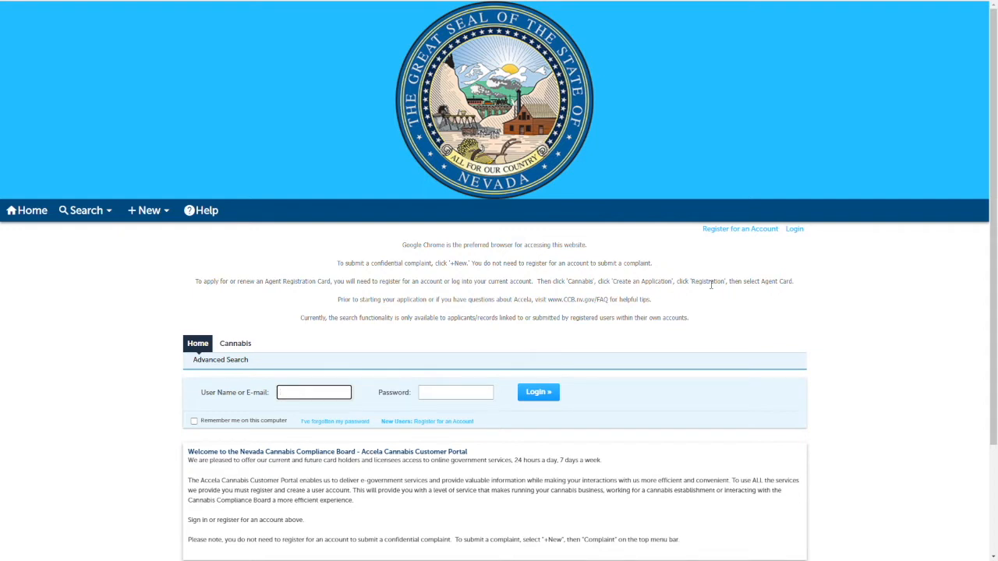
Start registering a new account from the portal home page.
left_click(743, 232)
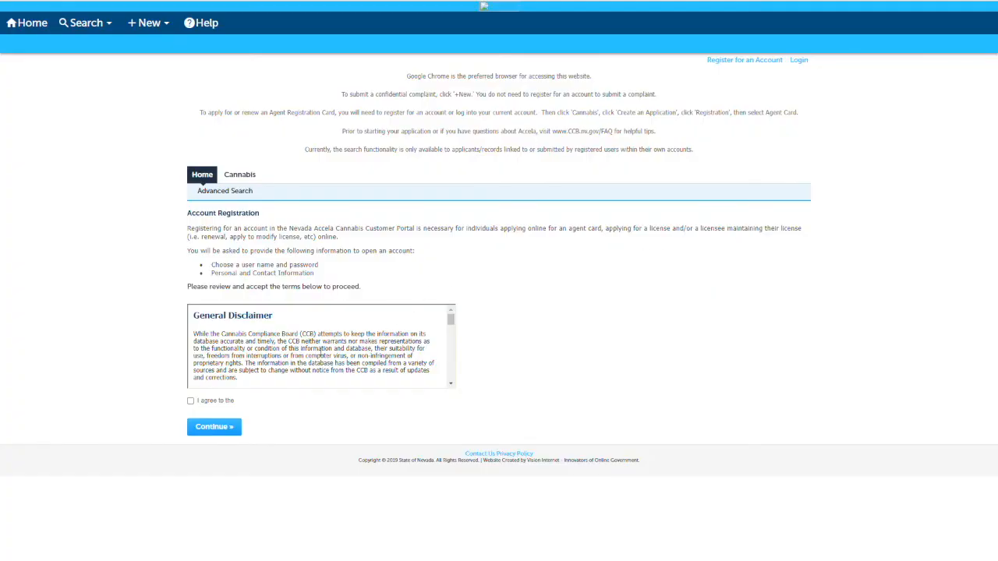
scroll(320, 356, "down", 3)
scroll(320, 356, "down", 3)
scroll(320, 355, "down", 3)
scroll(320, 356, "down", 3)
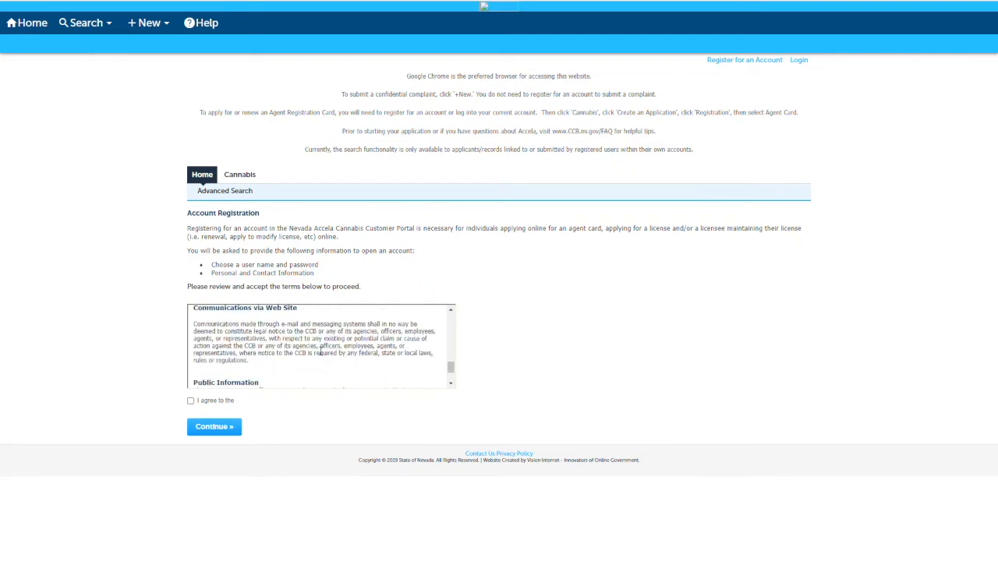
scroll(320, 355, "down", 3)
Accept the general disclaimer terms and continue to Registration Step 2.
left_click(190, 401)
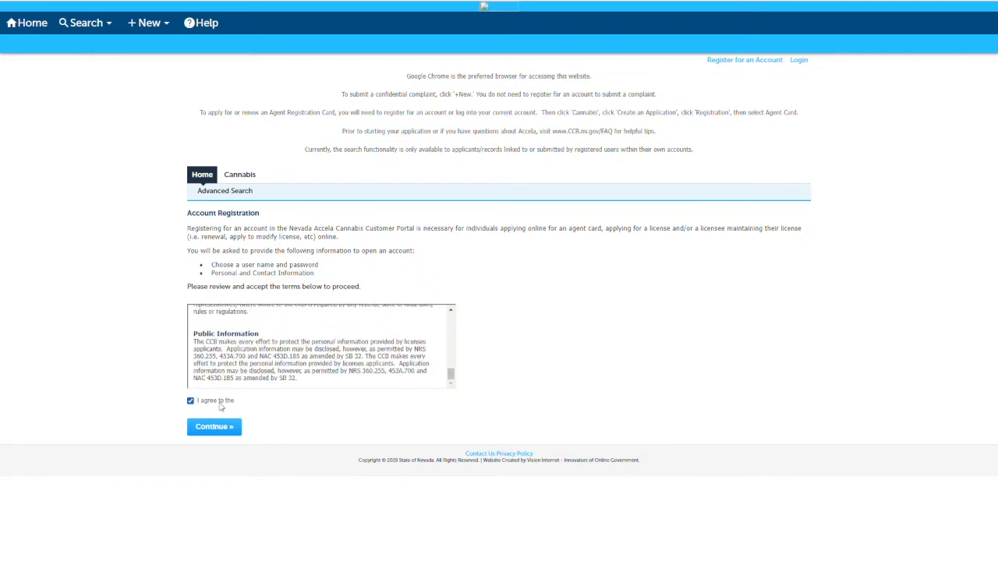
left_click(219, 426)
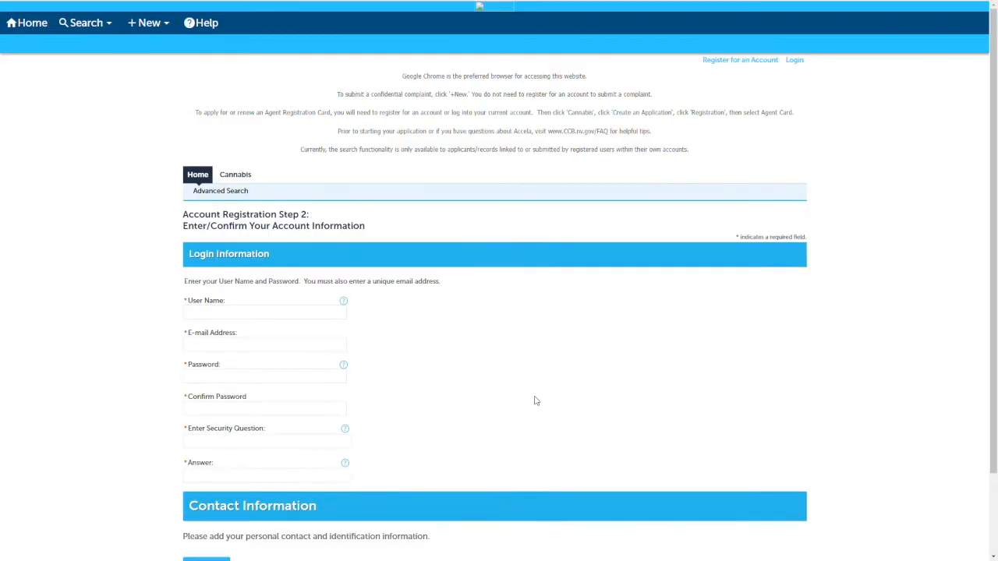
Enter the account user name, e-mail address and matching passwords.
left_click(323, 313)
type("xaltytested")
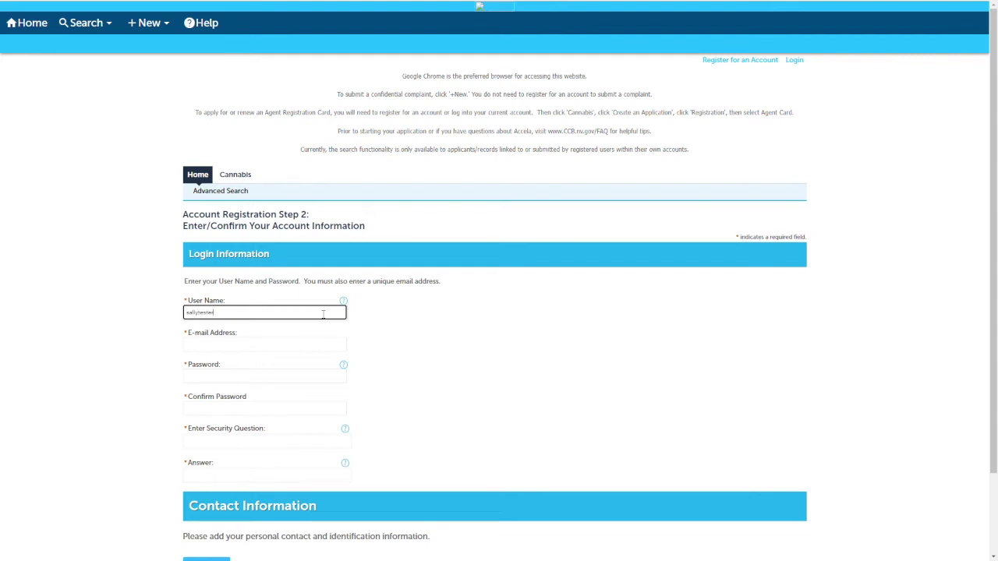
left_click(265, 345)
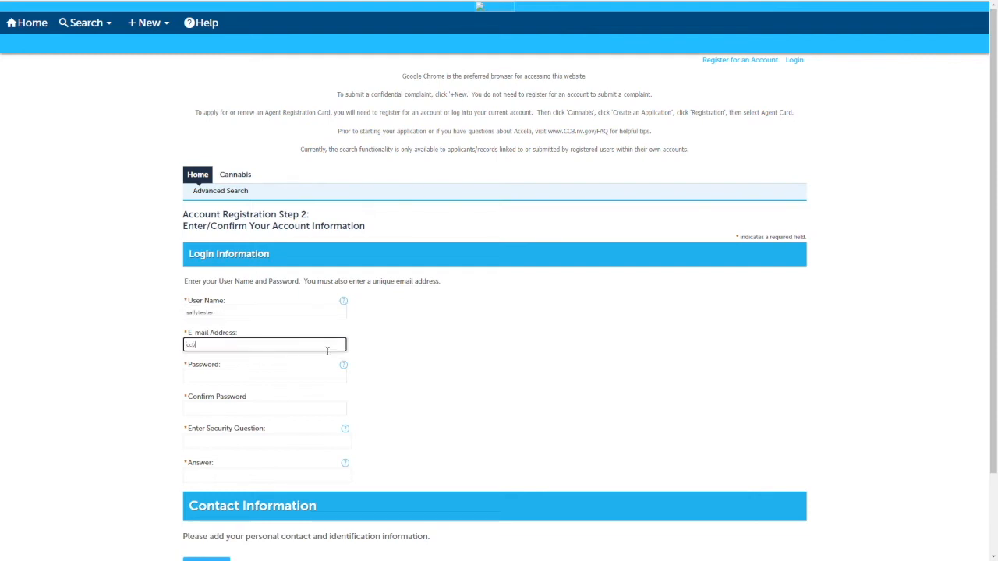
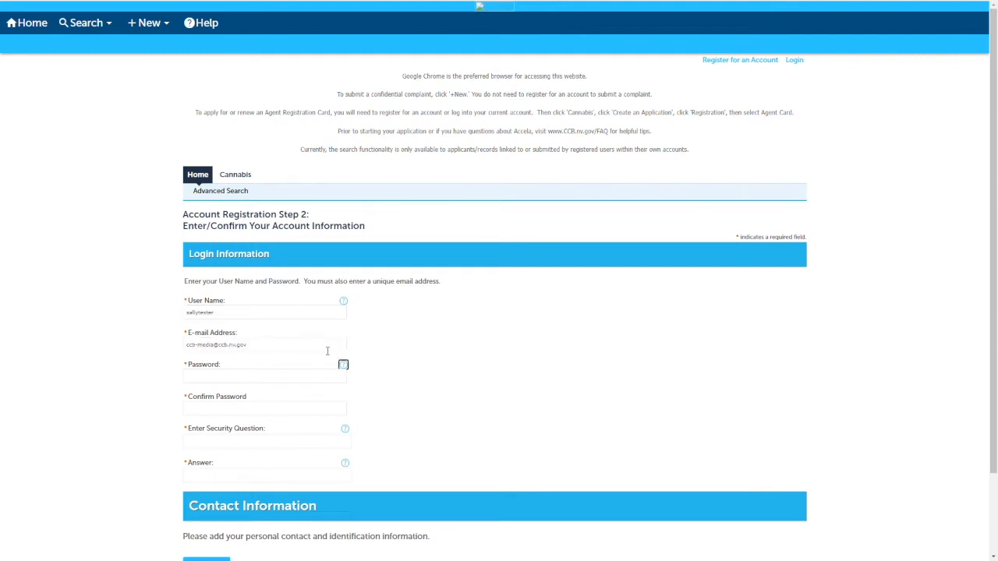
left_click(344, 365)
left_click(316, 376)
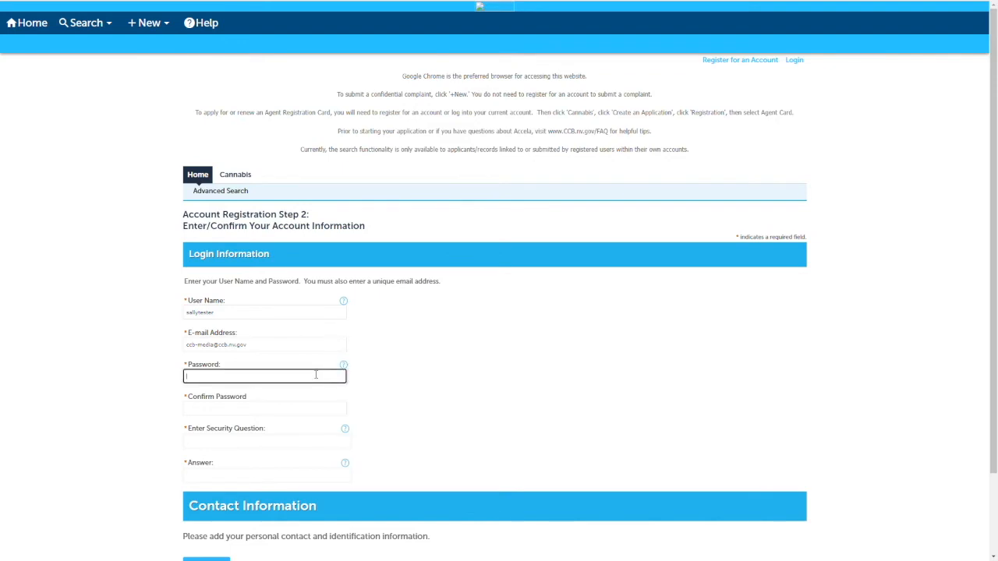
type("password")
key("Tab")
key("Tab")
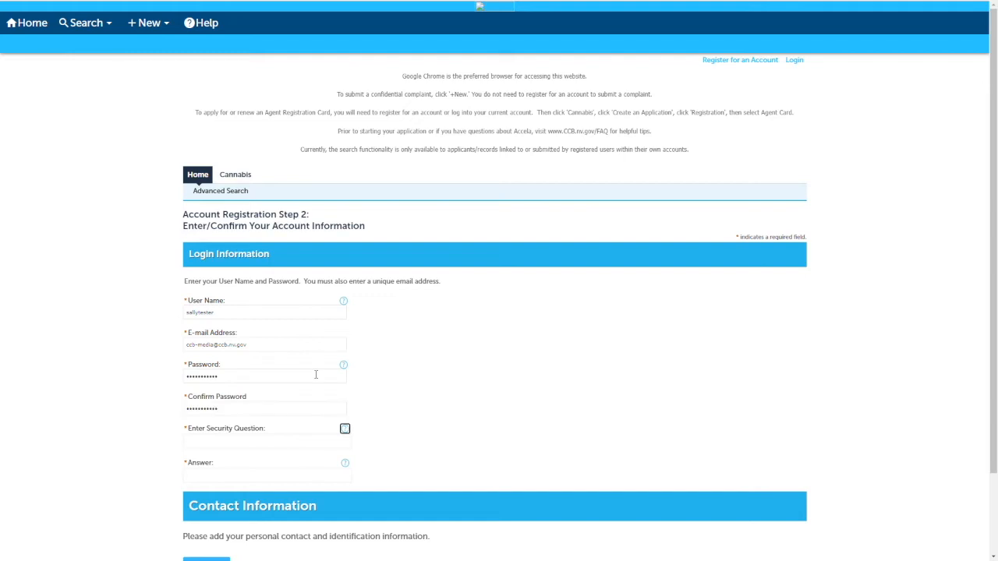
Enter the security question 'favorite food' and move to its answer.
left_click(316, 441)
type("favorite food")
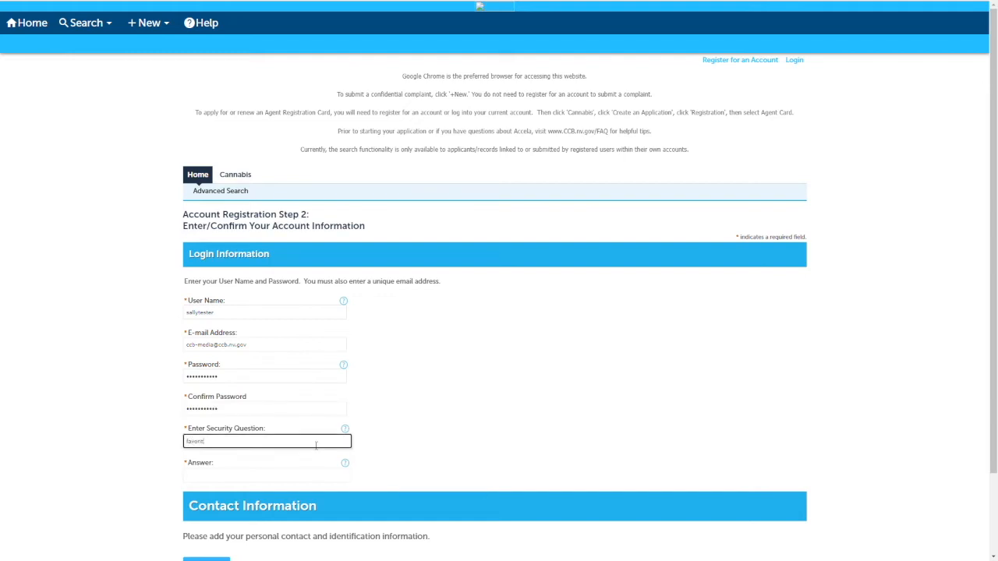
key("Tab")
key("Tab")
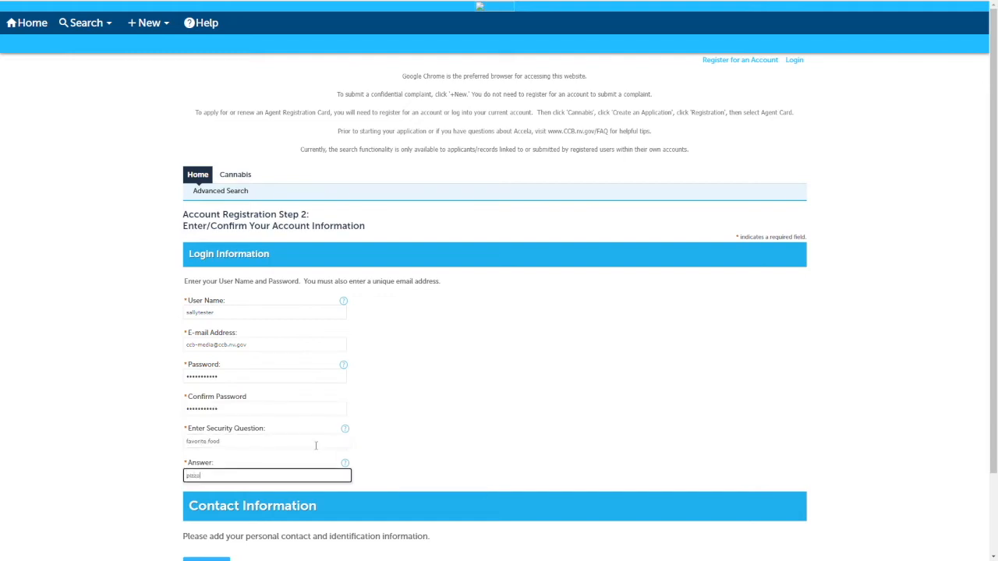
scroll(316, 446, "down", 3)
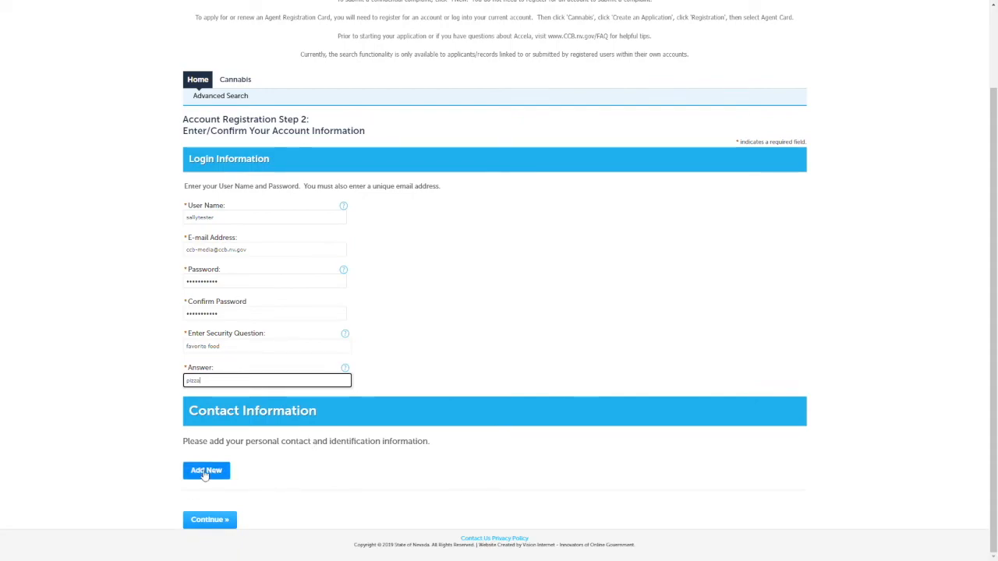
Add a new contact with Individual as its contact type.
left_click(206, 471)
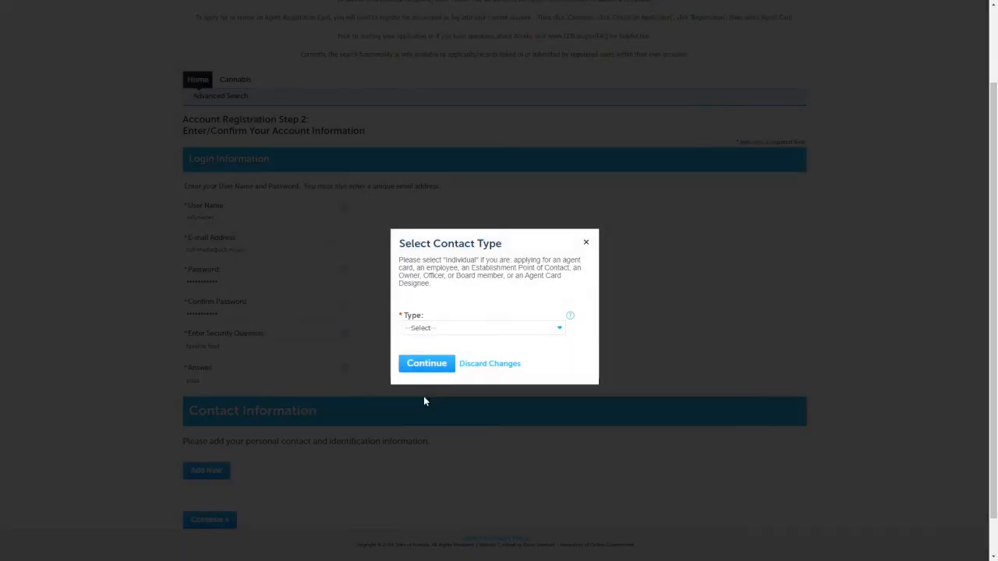
left_click(538, 315)
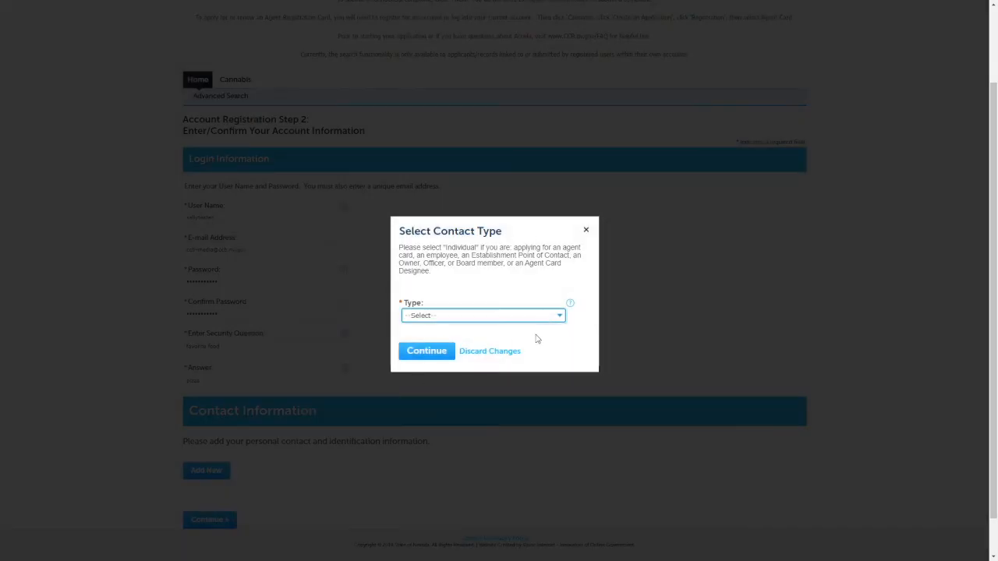
key("Down")
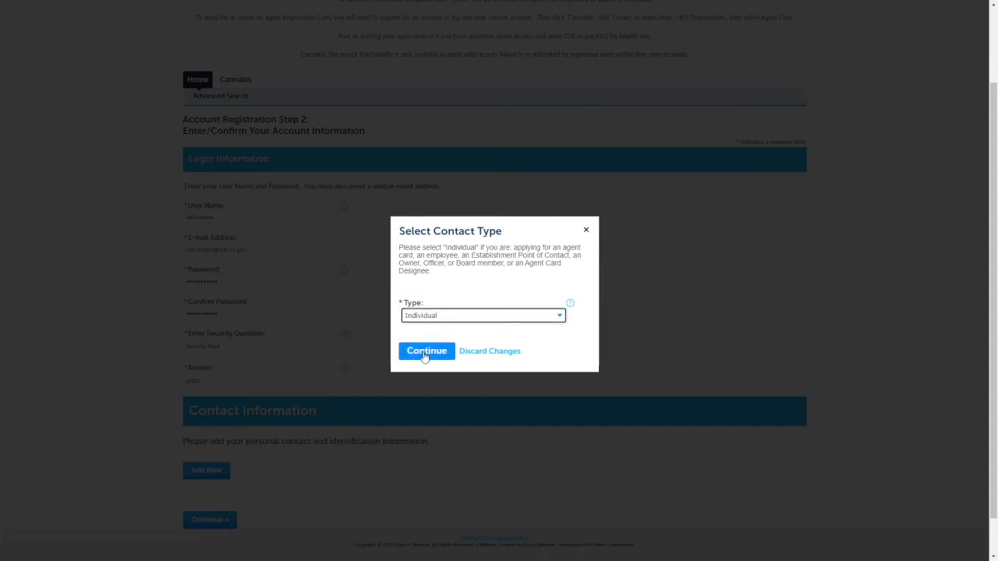
left_click(425, 353)
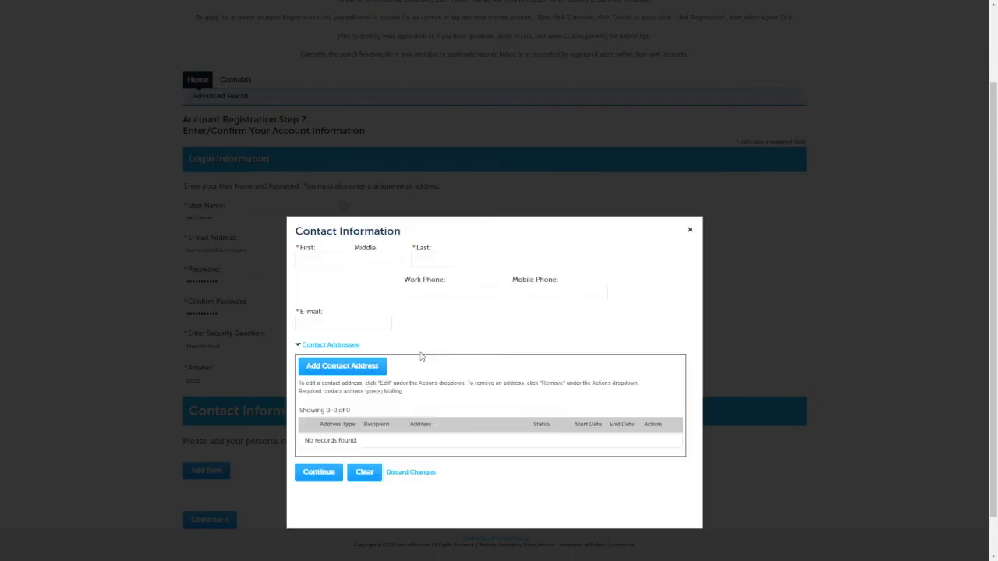
Enter the contact's first name, last name and e-mail, then start adding an address.
left_click(313, 182)
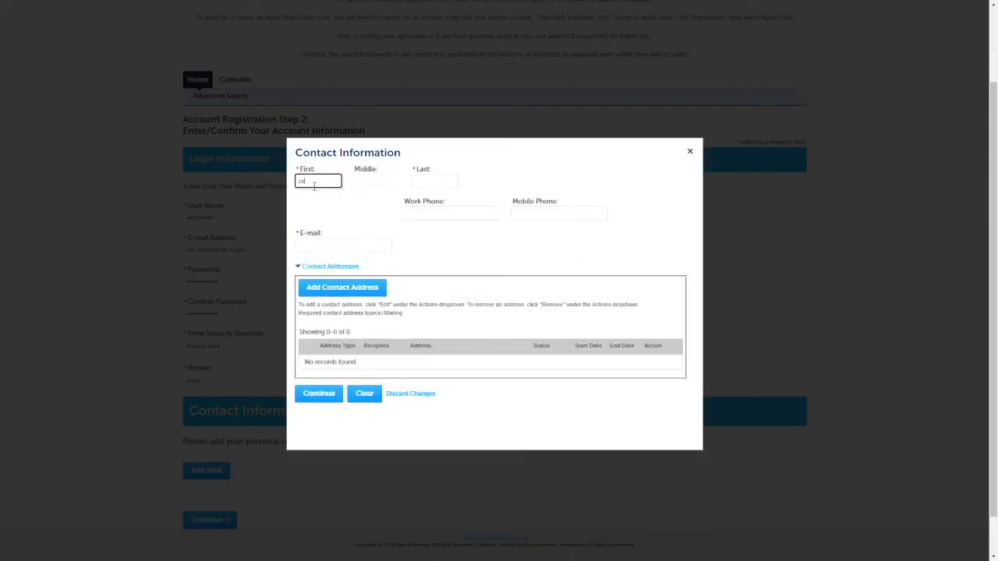
key("Tab")
key("Tab")
key("Tab")
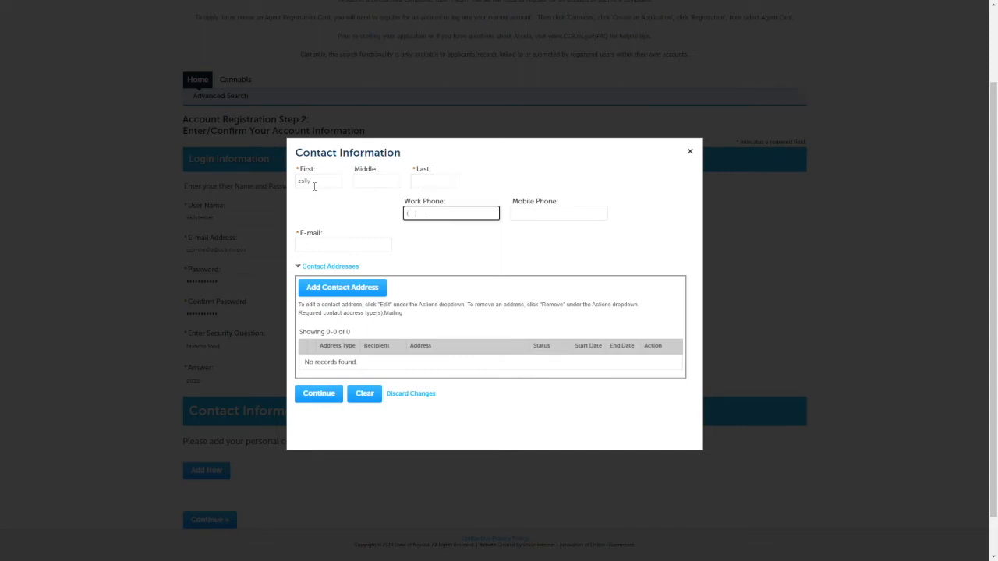
left_click(418, 182)
type("tester")
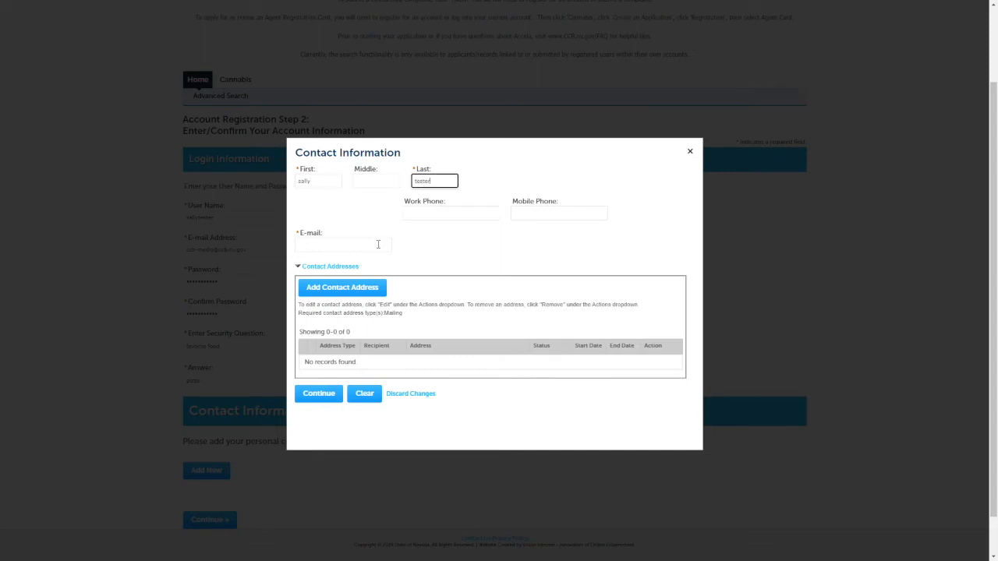
left_click(377, 245)
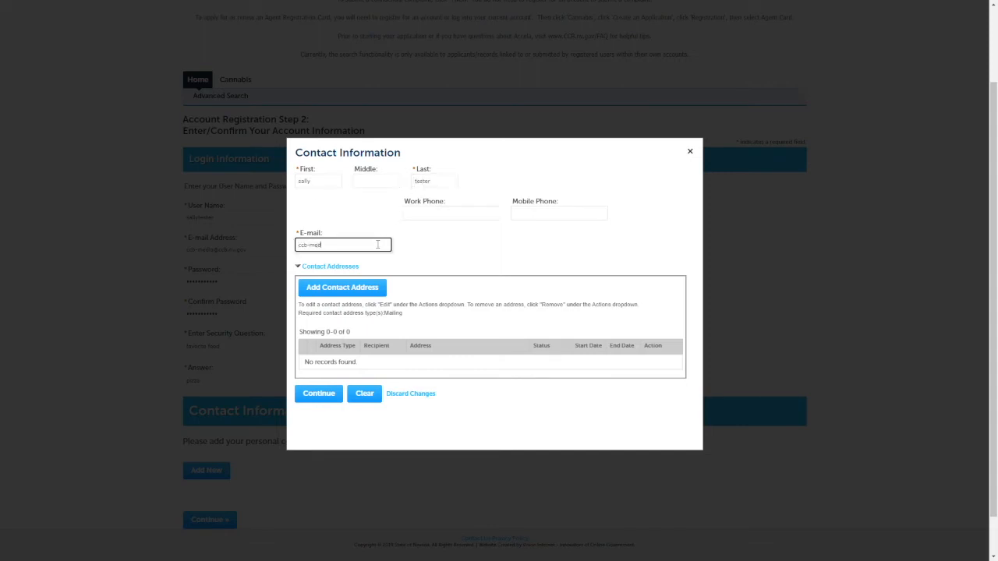
left_click(365, 290)
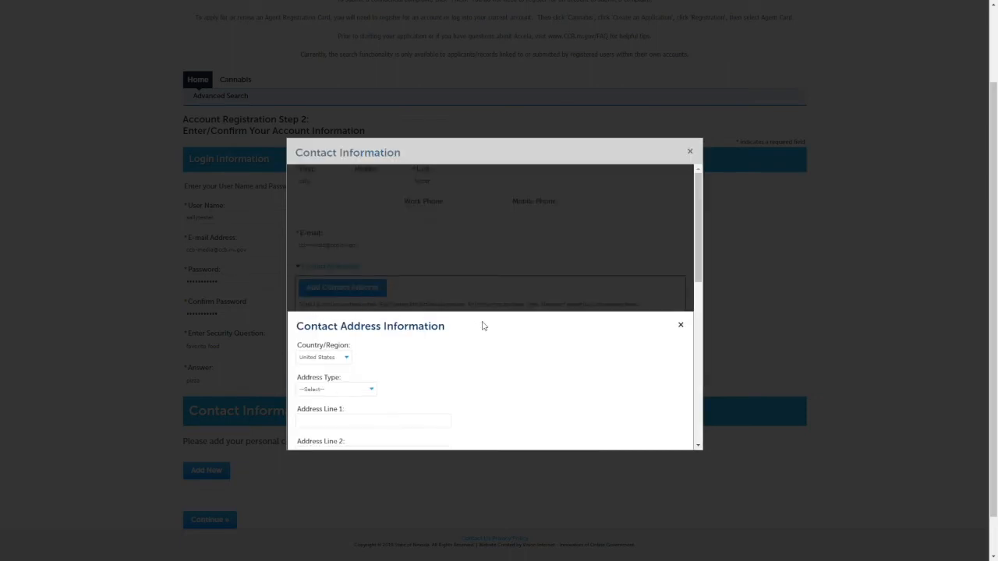
scroll(483, 326, "down", 1)
left_click(335, 233)
left_click(372, 265)
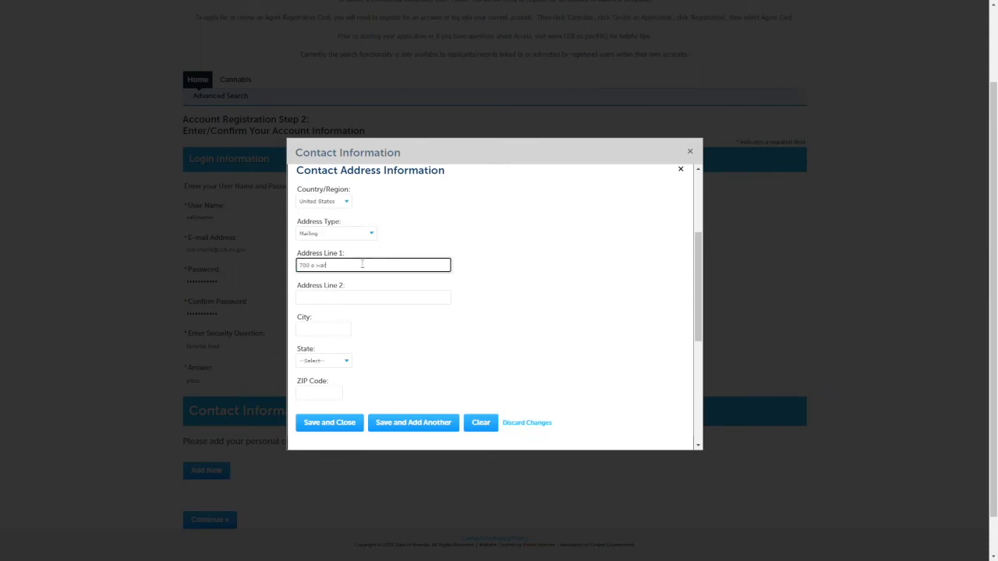
key("Tab")
key("Tab")
key("Tab")
key("Tab")
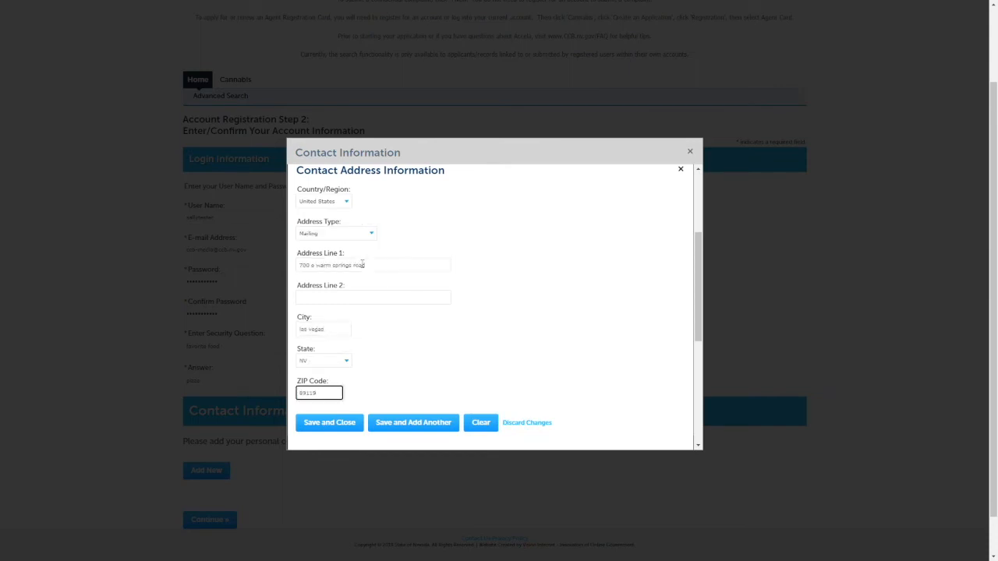
left_click(350, 423)
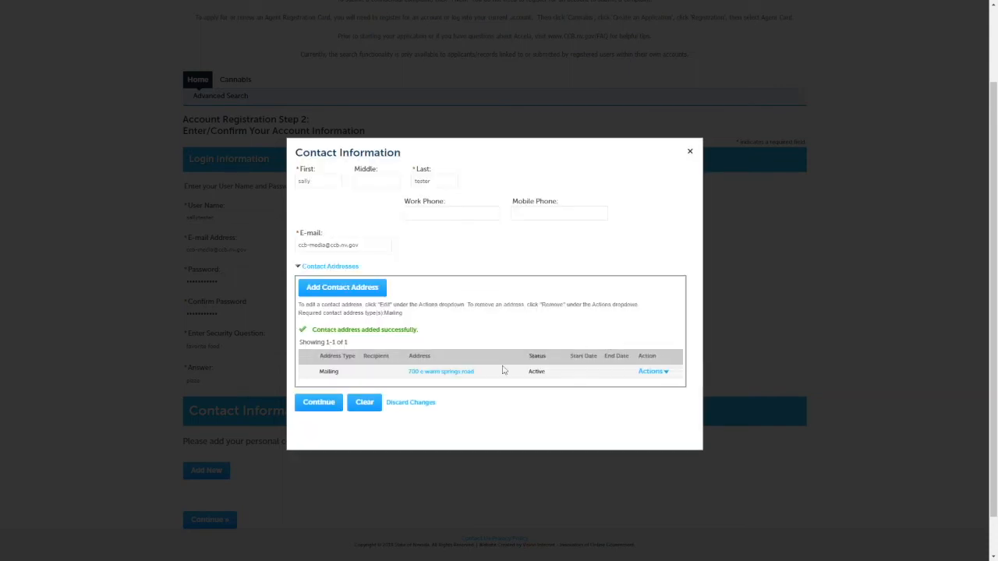
Save and close the contact, then submit the completed registration.
left_click(313, 406)
scroll(148, 437, "down", 3)
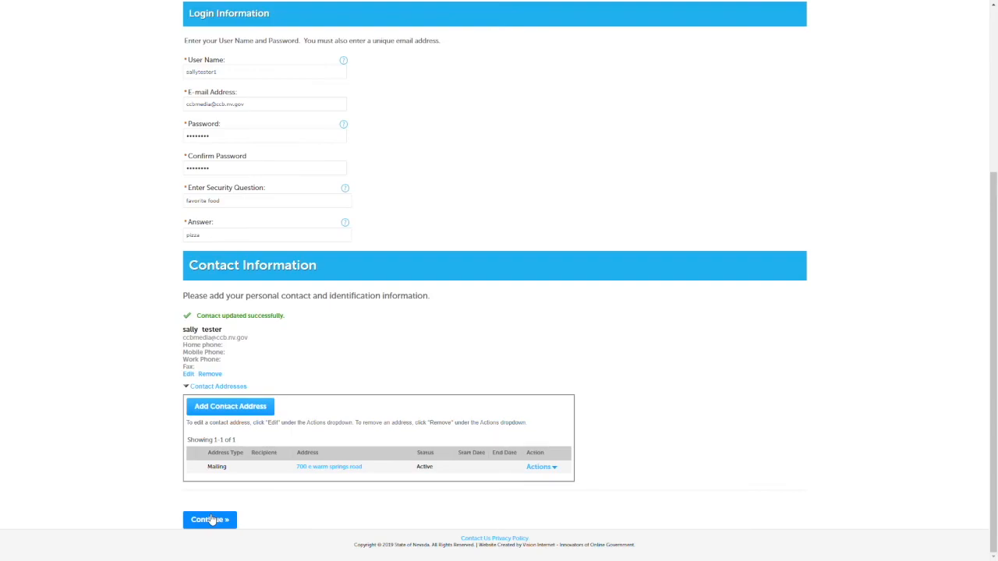
left_click(210, 520)
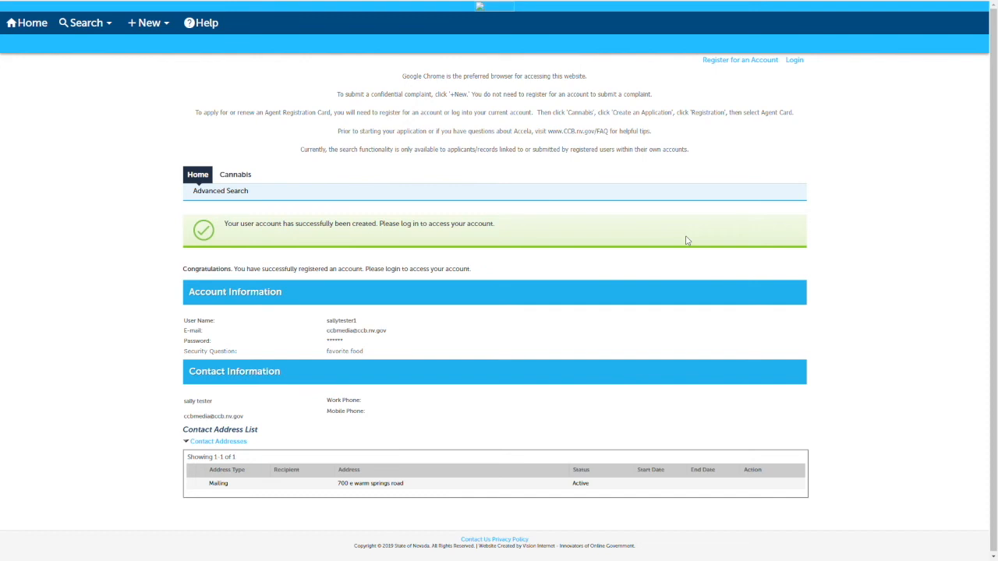
Go to the sign-in page from the registration confirmation.
left_click(797, 61)
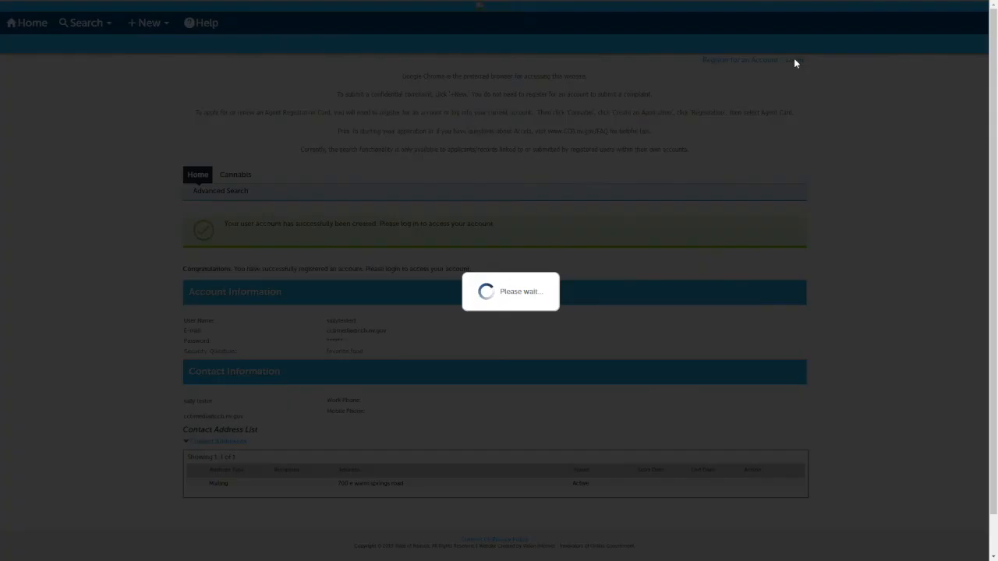